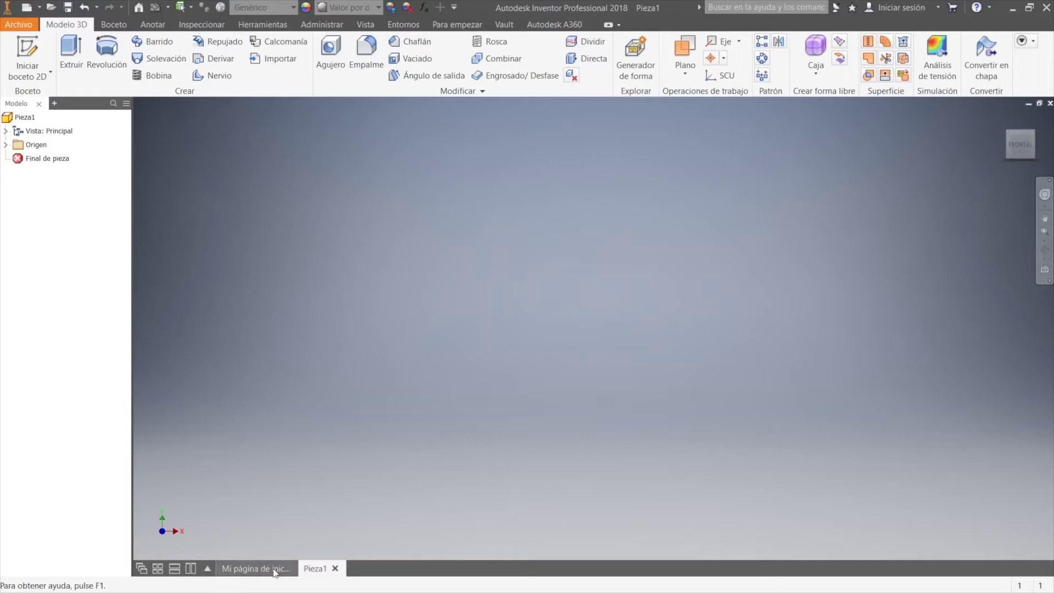
Step: Look over the start page, return to the Pieza1 part and examine the standard views listed under Vista: Principal
mouse_move(320, 571)
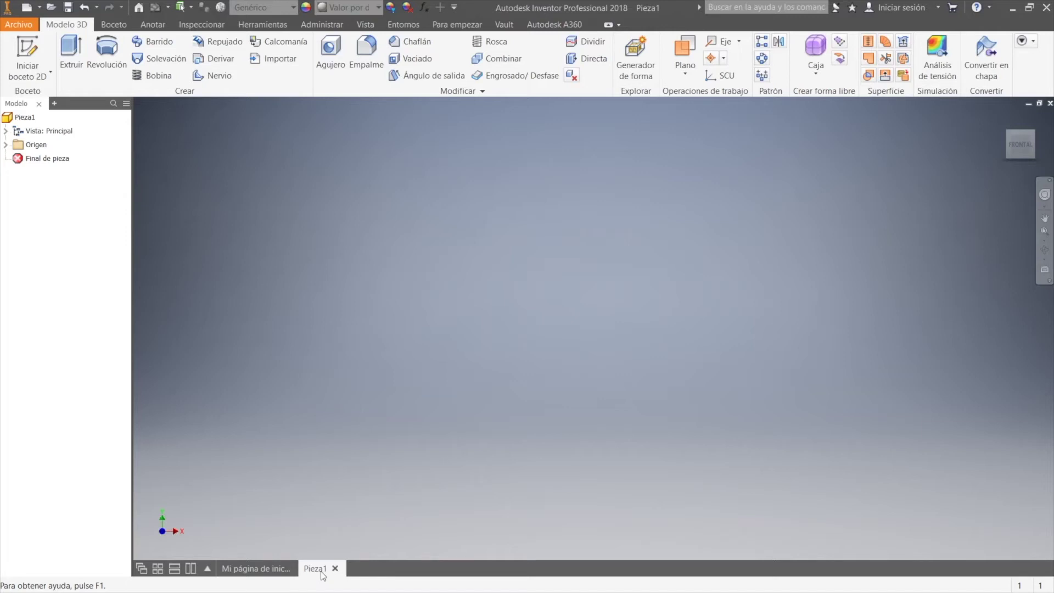
click(266, 569)
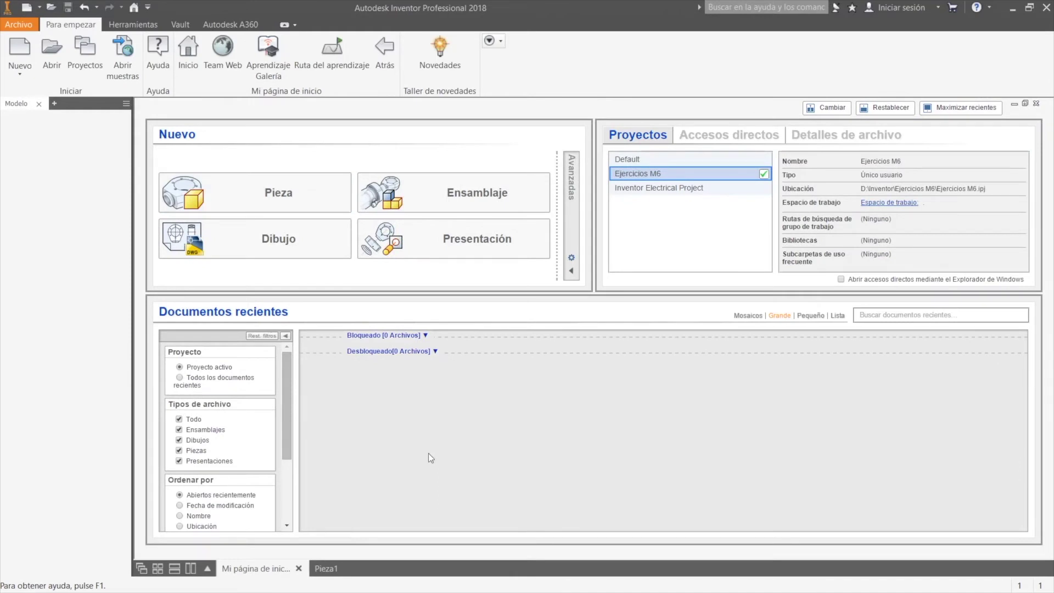
click(326, 568)
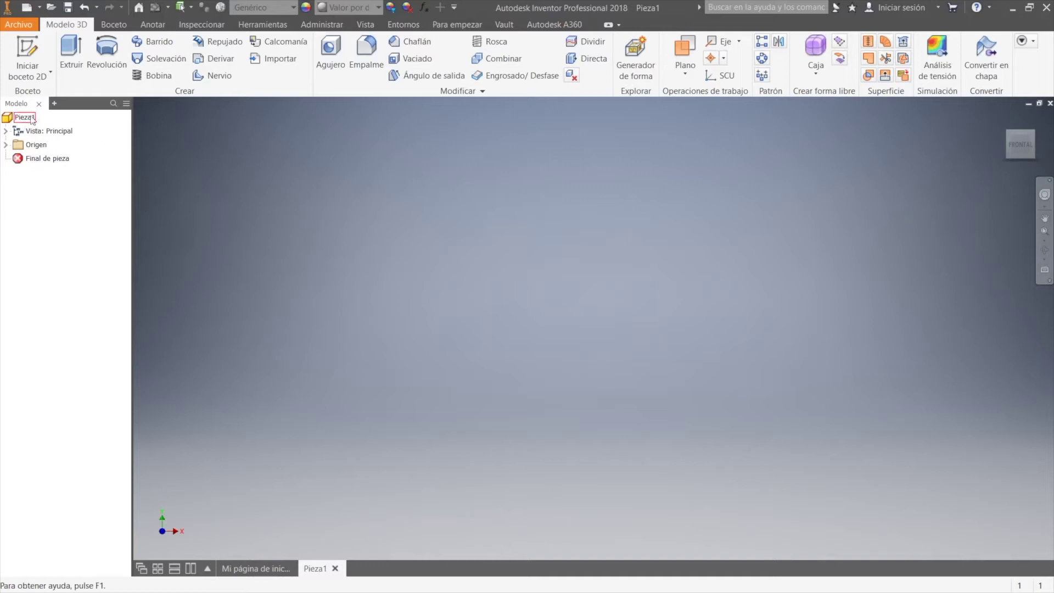
click(6, 132)
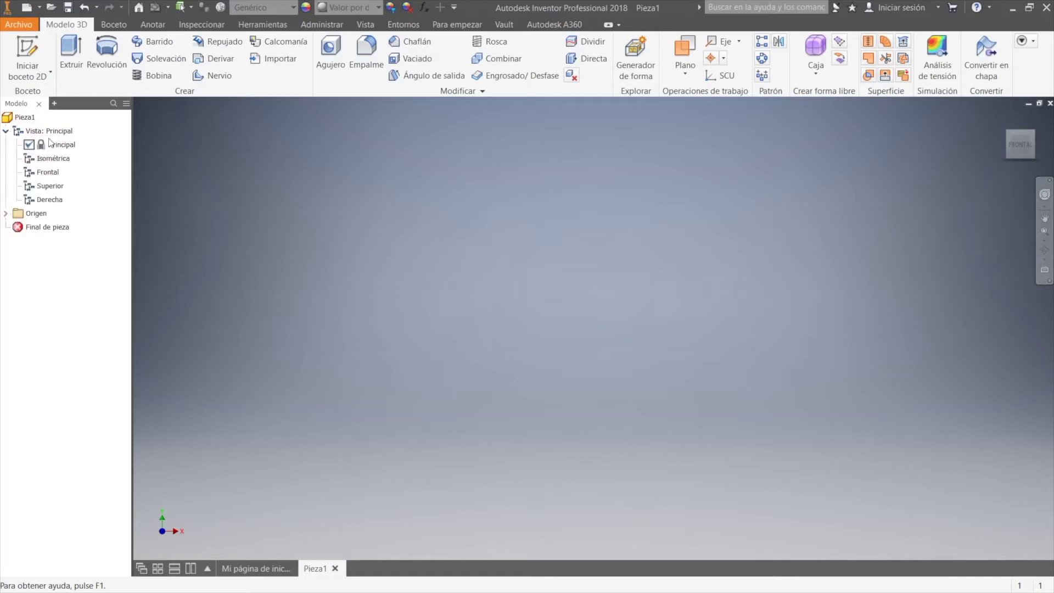
click(6, 131)
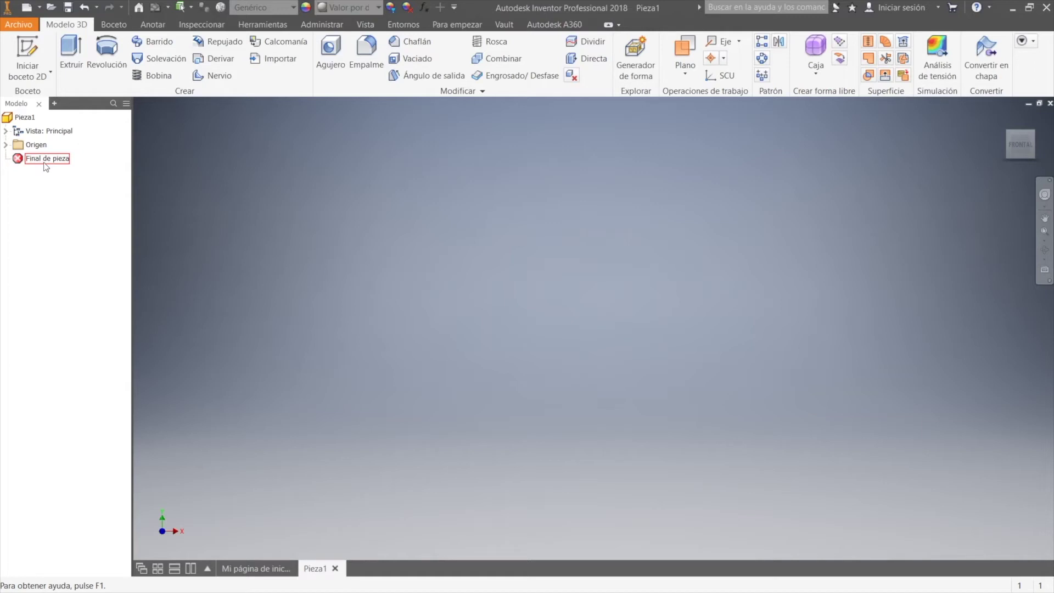
Step: Make the origin planes YZ, XZ and XY visible together in the Pieza1 part
click(6, 145)
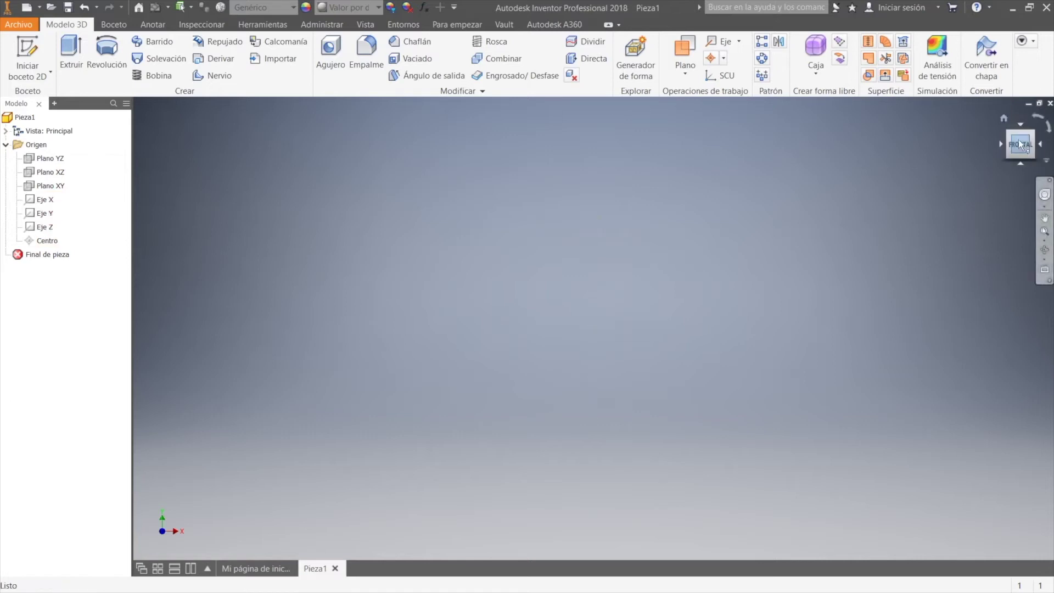
mouse_move(1014, 140)
mouse_down()
mouse_move(1026, 163)
mouse_move(1007, 168)
mouse_move(1044, 153)
mouse_move(1025, 156)
mouse_move(1008, 136)
mouse_move(1016, 152)
mouse_up()
click(1016, 143)
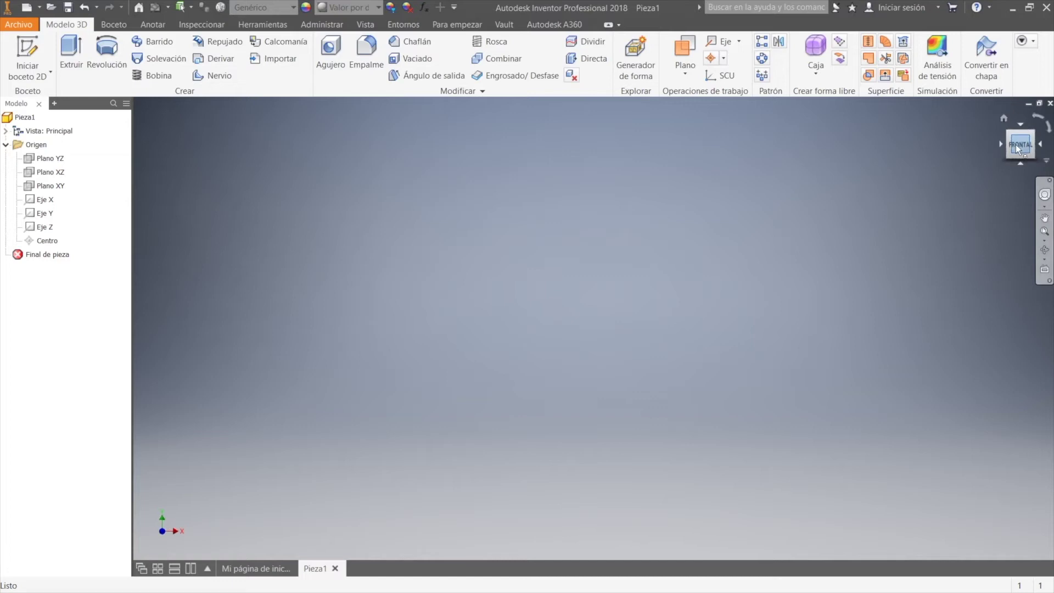
click(51, 159)
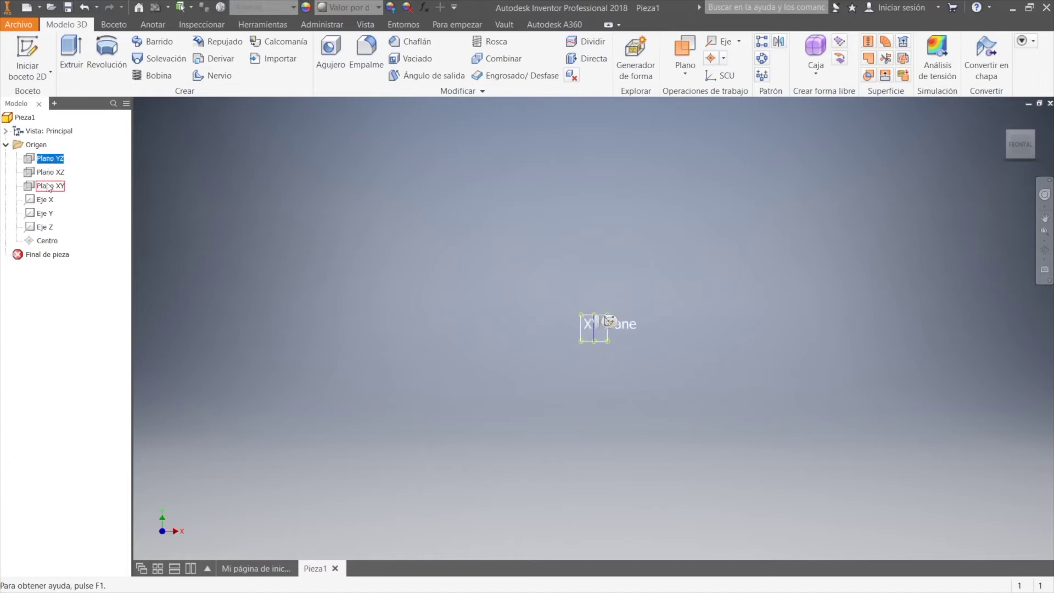
shift+click(48, 186)
right_click(48, 188)
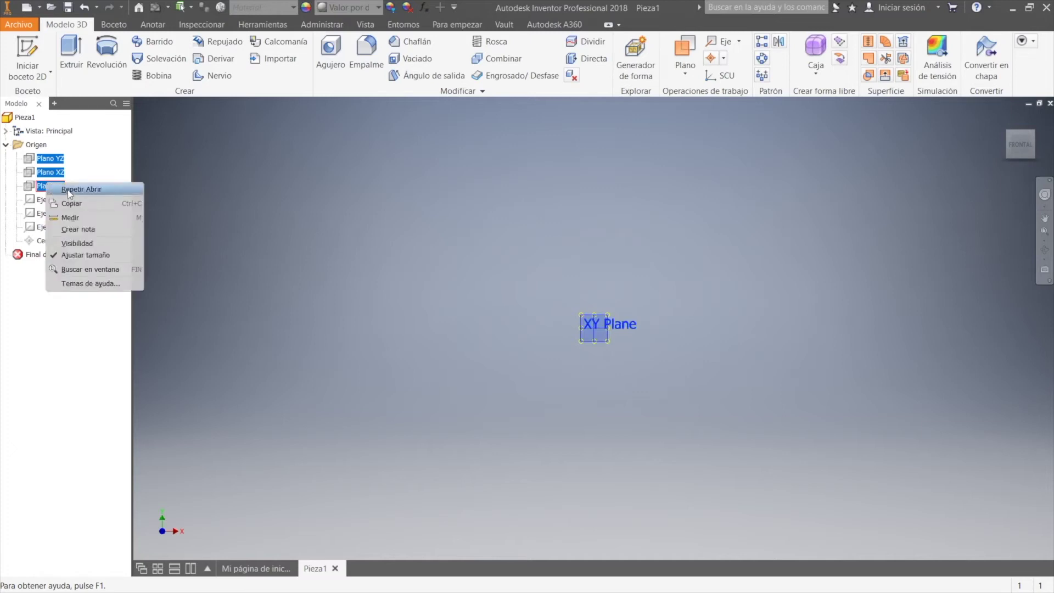
click(73, 243)
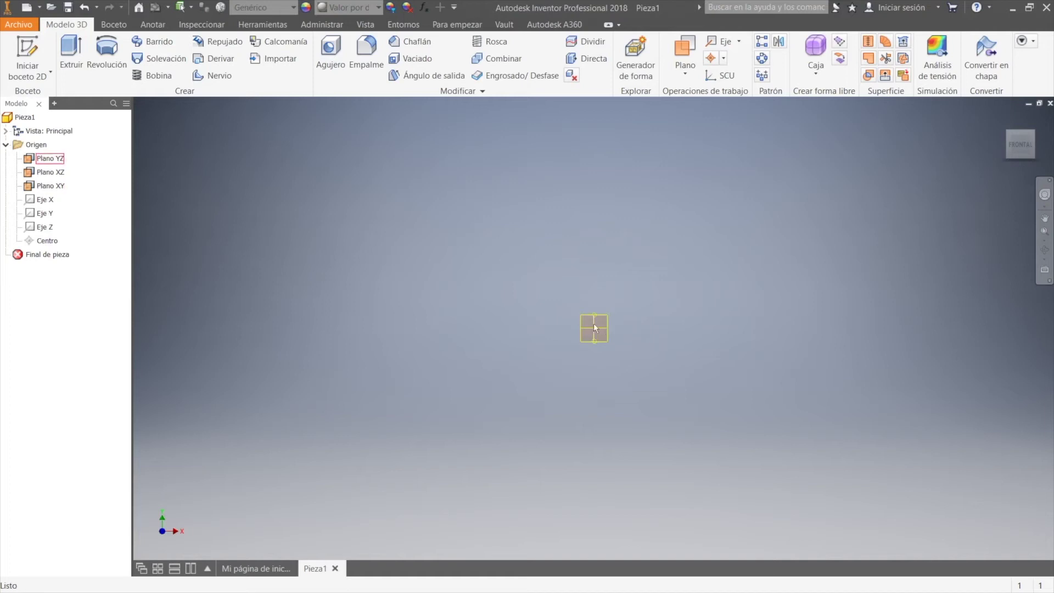
Step: Zoom in on the three origin planes, pan them and orbit to an oblique view to examine their arrangement
scroll(598, 324, down, 7)
scroll(599, 325, up, 2)
scroll(598, 325, down, 5)
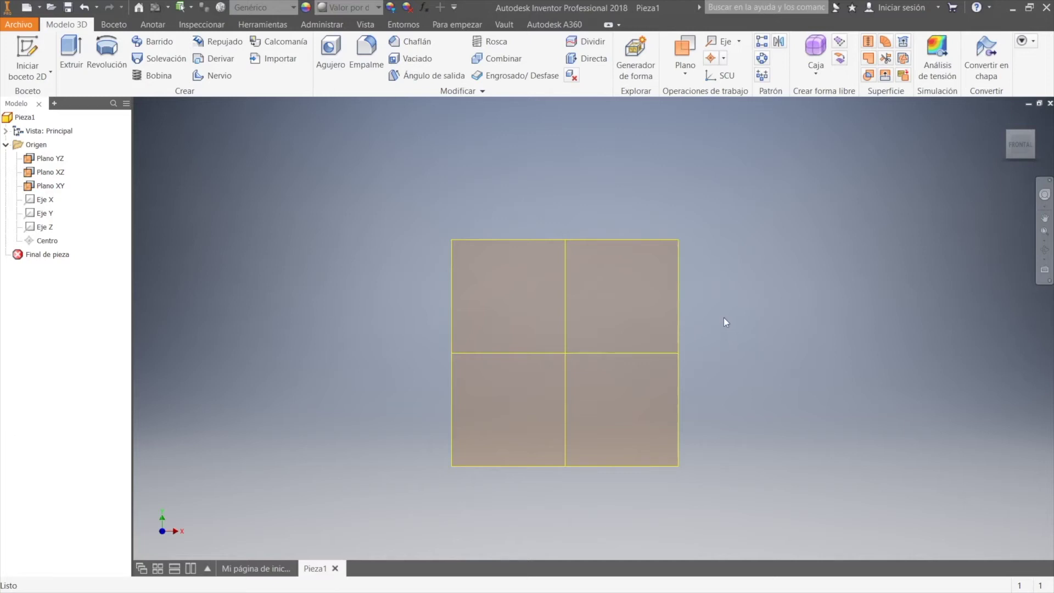
mouse_move(723, 318)
middle_down()
mouse_move(602, 245)
mouse_move(842, 295)
mouse_move(614, 266)
mouse_move(756, 278)
mouse_move(675, 288)
mouse_move(683, 282)
mouse_move(579, 266)
mouse_move(736, 288)
mouse_move(698, 285)
middle_up()
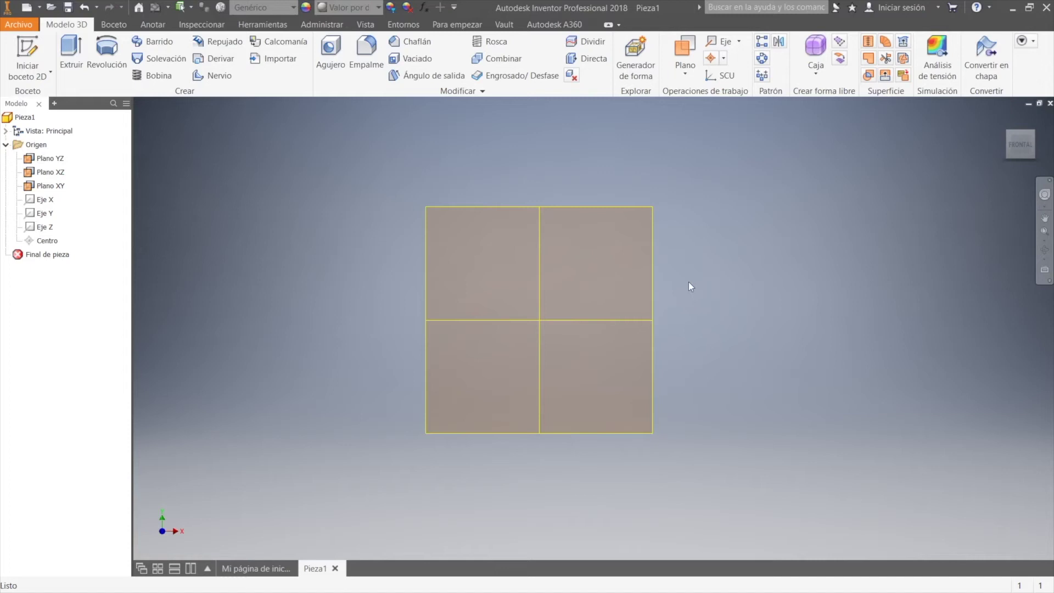
mouse_move(707, 265)
shift+middle_down()
mouse_move(692, 275)
mouse_move(703, 303)
mouse_move(732, 256)
mouse_move(671, 238)
mouse_move(734, 280)
mouse_move(708, 323)
mouse_move(661, 291)
mouse_move(595, 296)
mouse_move(656, 304)
mouse_move(616, 290)
mouse_move(637, 300)
mouse_move(640, 291)
mouse_move(635, 299)
shift+middle_up()
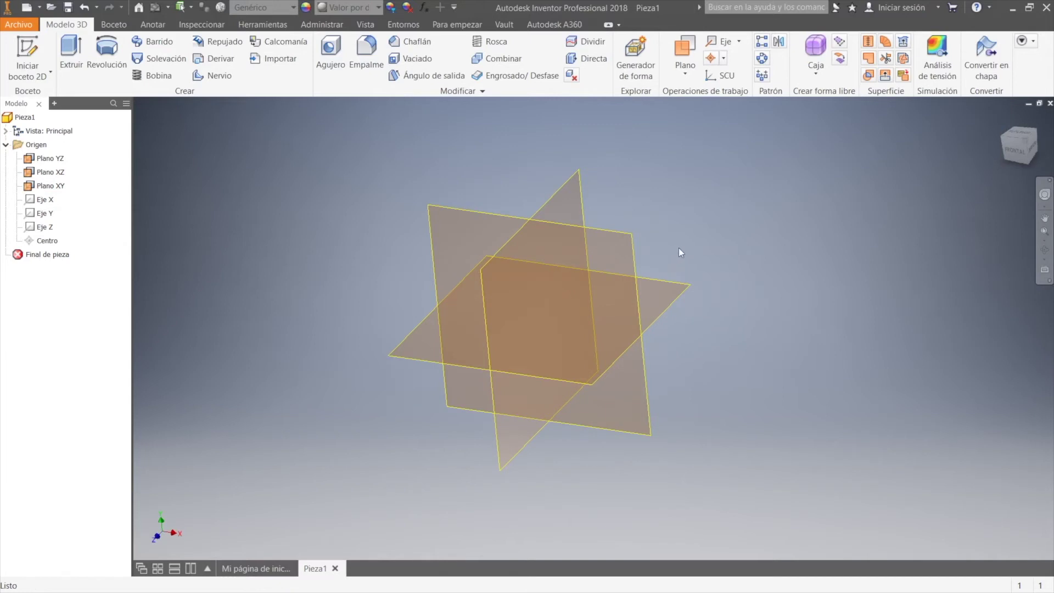
mouse_move(680, 248)
shift+middle_down()
mouse_move(642, 238)
mouse_move(685, 255)
mouse_move(686, 242)
mouse_move(640, 237)
mouse_move(682, 242)
mouse_move(642, 278)
mouse_move(670, 252)
mouse_move(692, 261)
mouse_move(673, 245)
mouse_move(680, 257)
shift+middle_up()
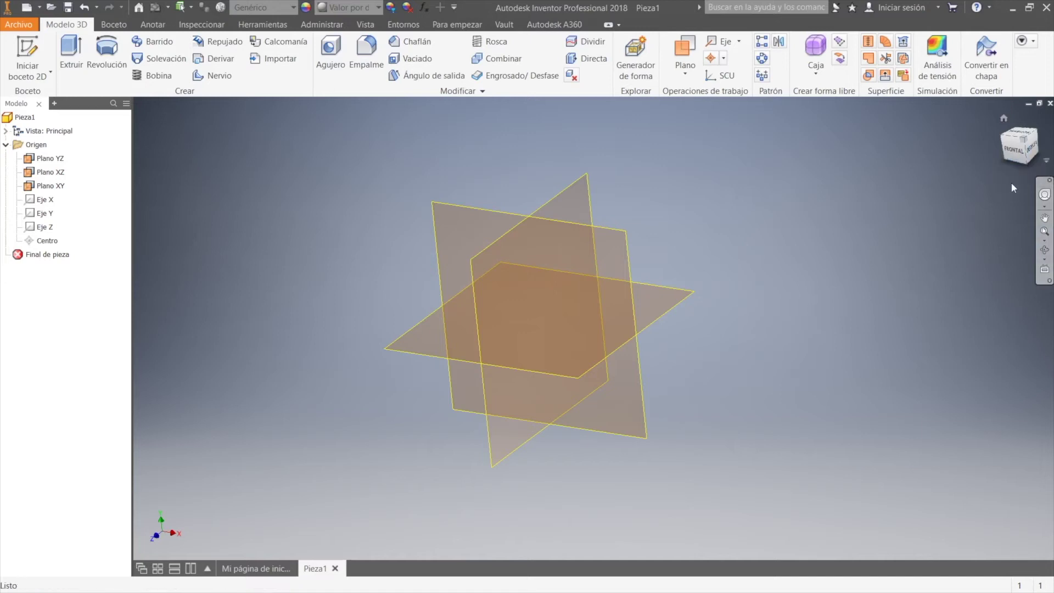
Step: Examine the origin planes with the ViewCube from the front, rolled a quarter turn and back, from the top, the left side and a corner
click(1010, 150)
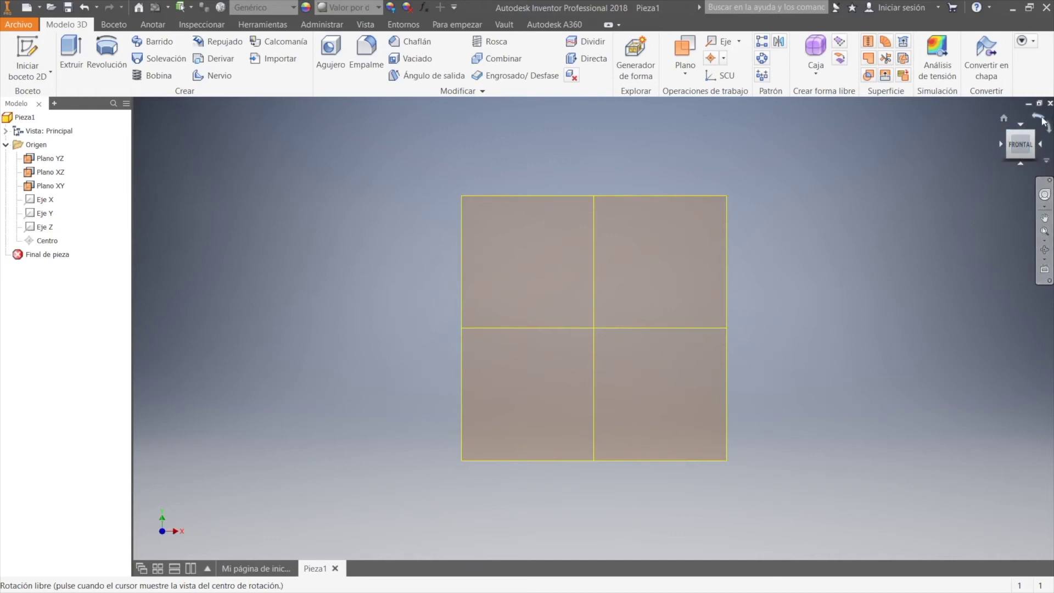
click(1039, 119)
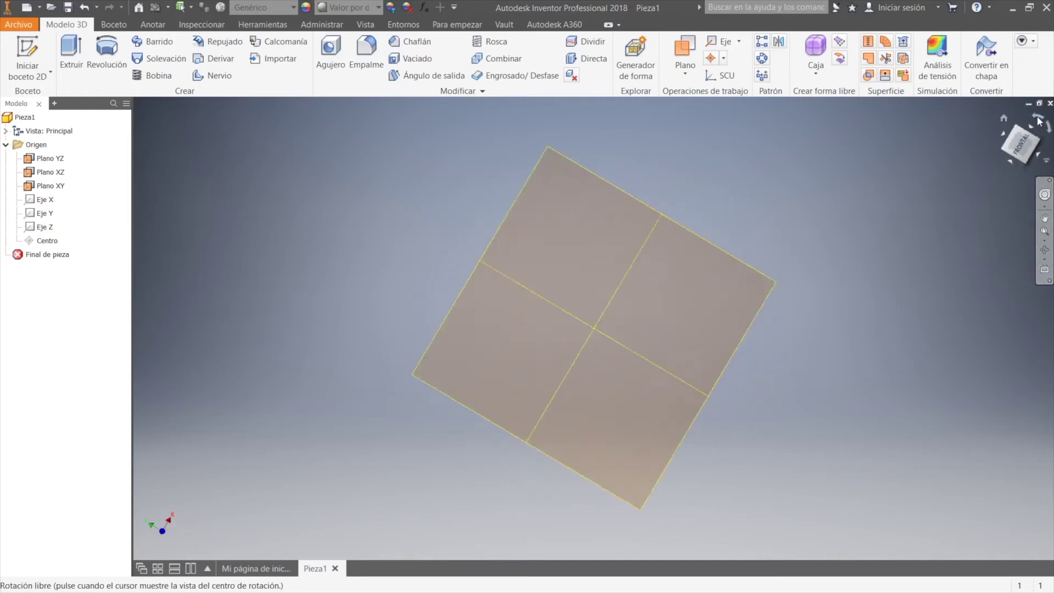
click(1049, 127)
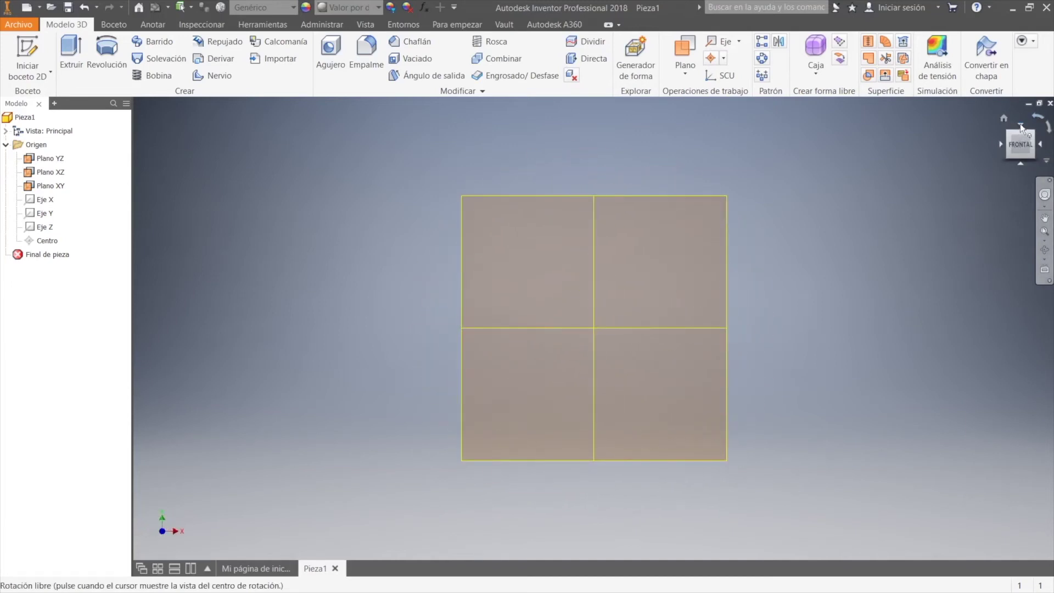
click(1020, 124)
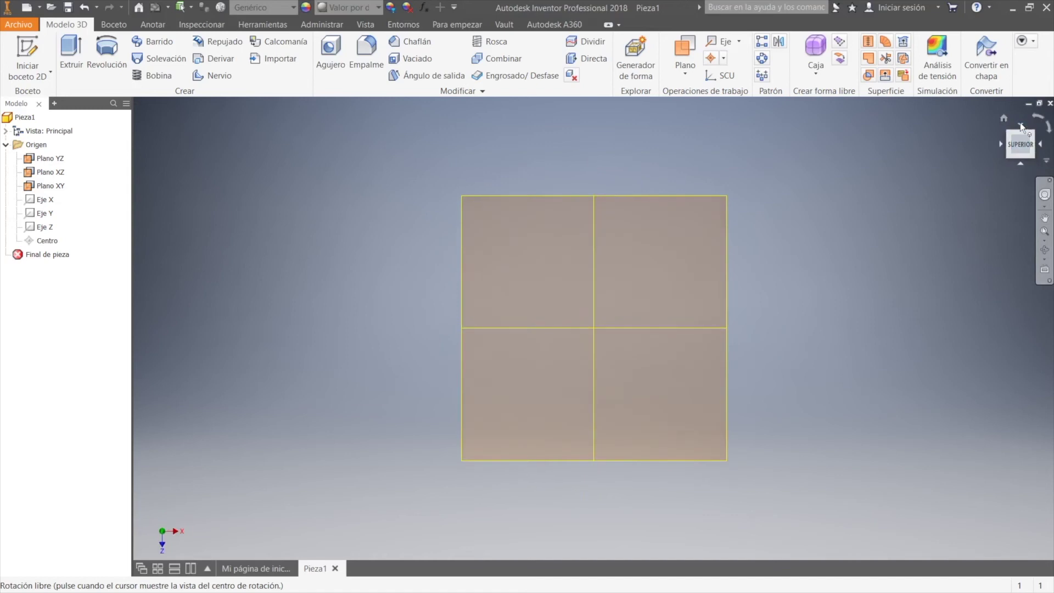
click(1000, 144)
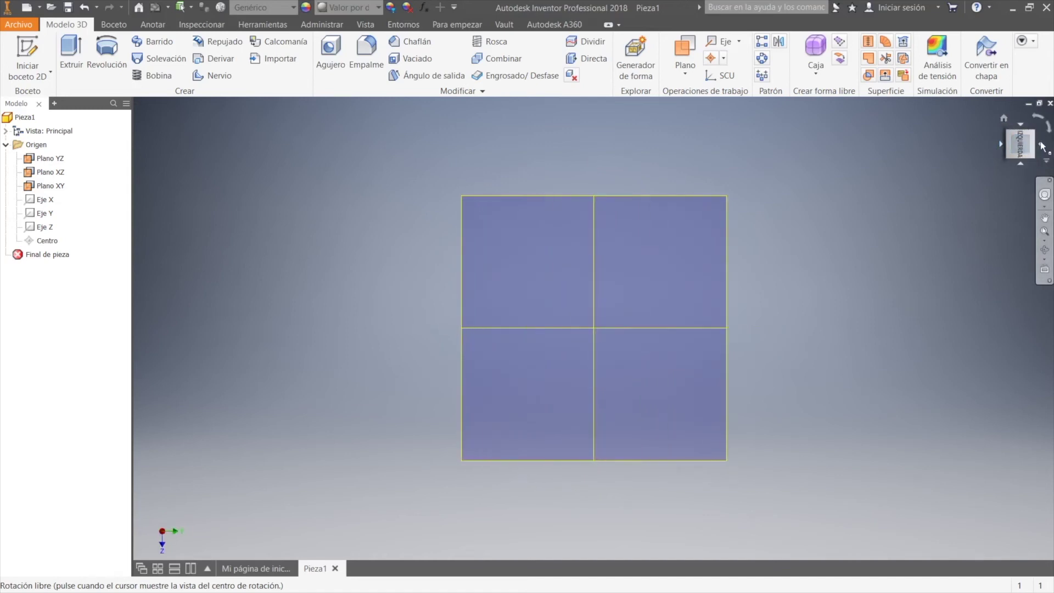
click(1042, 147)
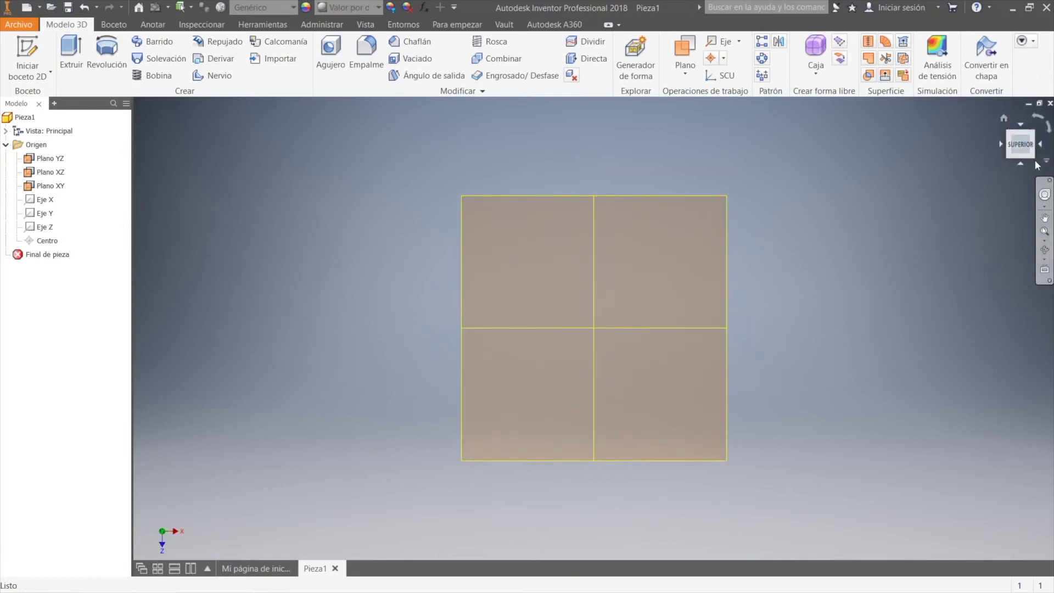
click(1022, 163)
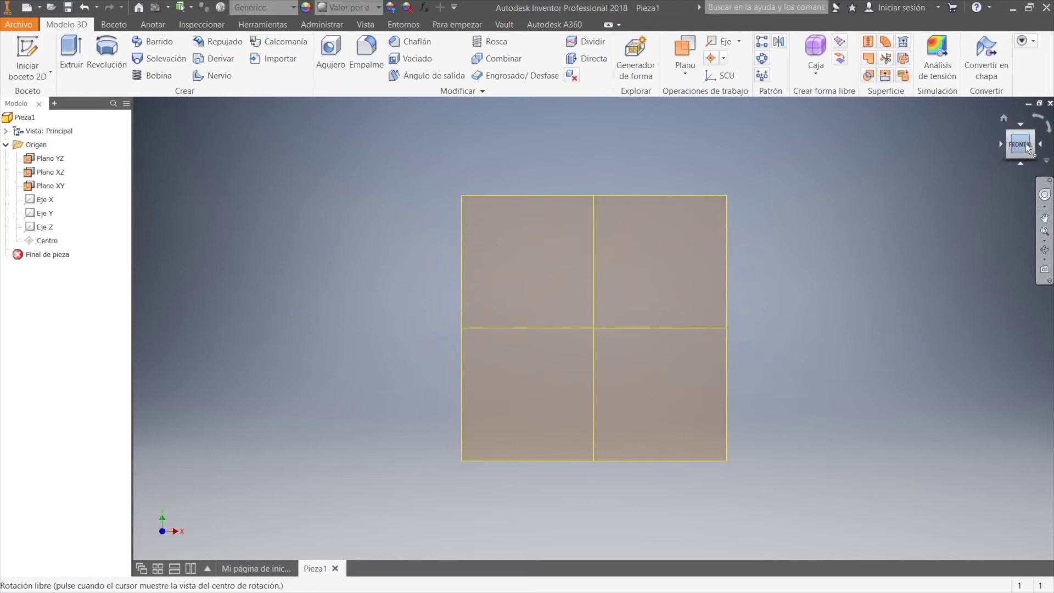
mouse_move(853, 198)
shift+middle_down()
mouse_move(838, 217)
mouse_move(845, 213)
shift+middle_up()
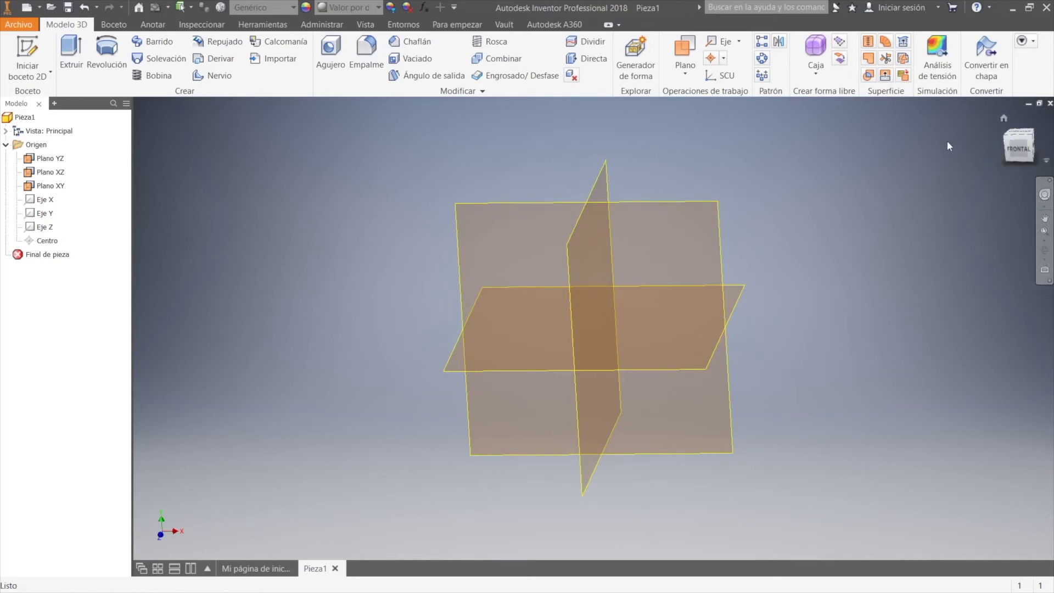
click(1006, 128)
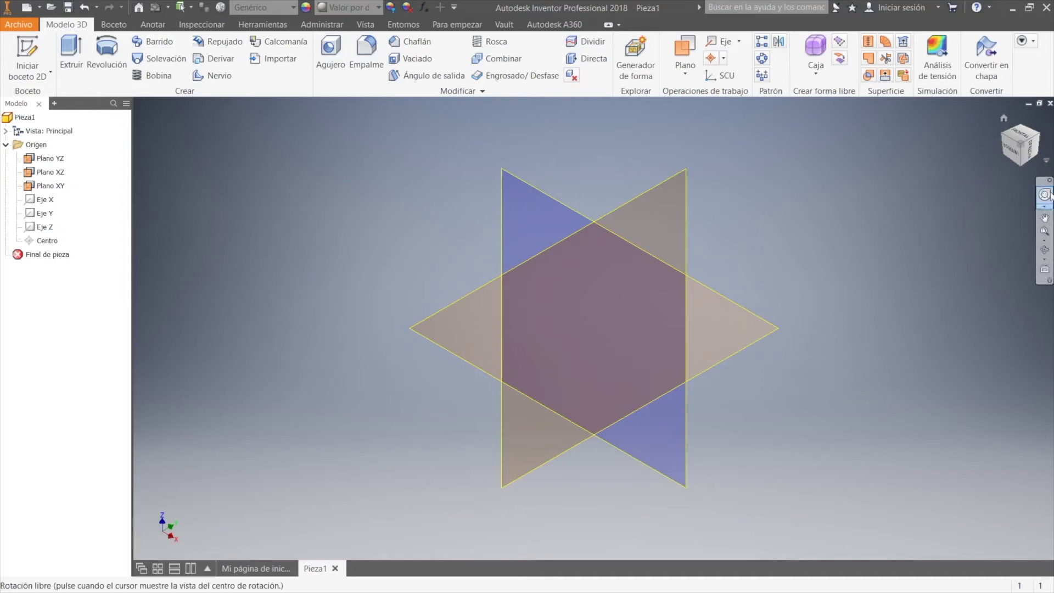
Step: Use the Pan tool to shift the origin planes around the view, and zoom in and out on them
click(1045, 219)
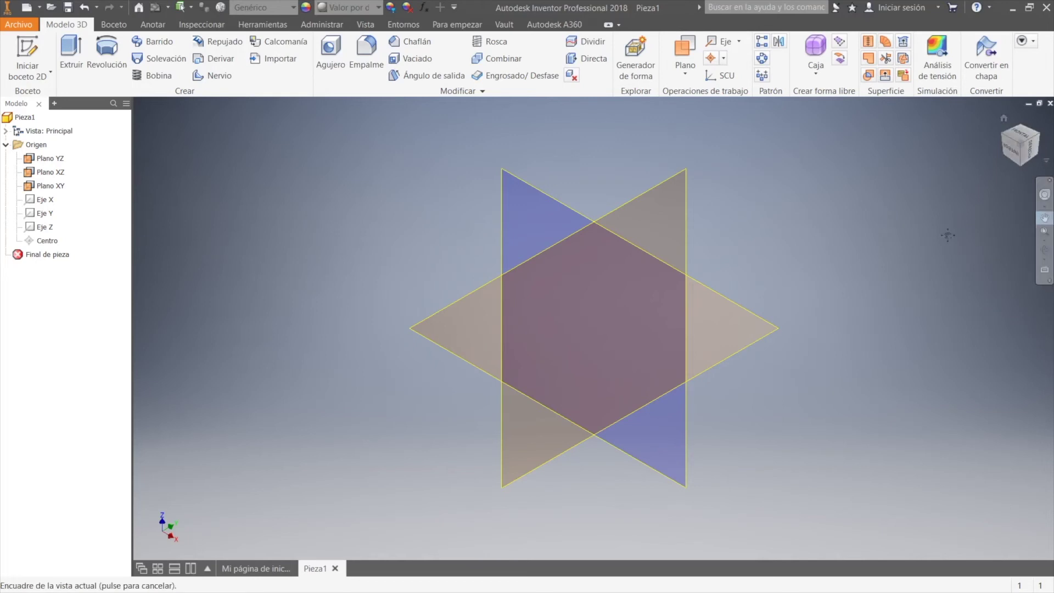
drag(877, 229, 690, 258)
drag(499, 264, 569, 288)
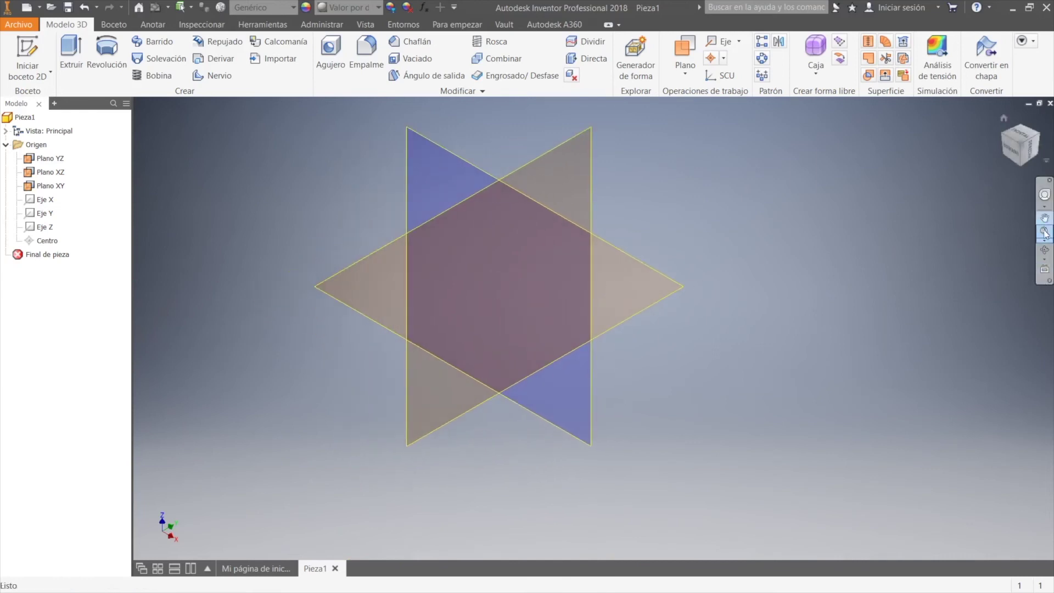
scroll(809, 264, up, 4)
scroll(808, 264, down, 7)
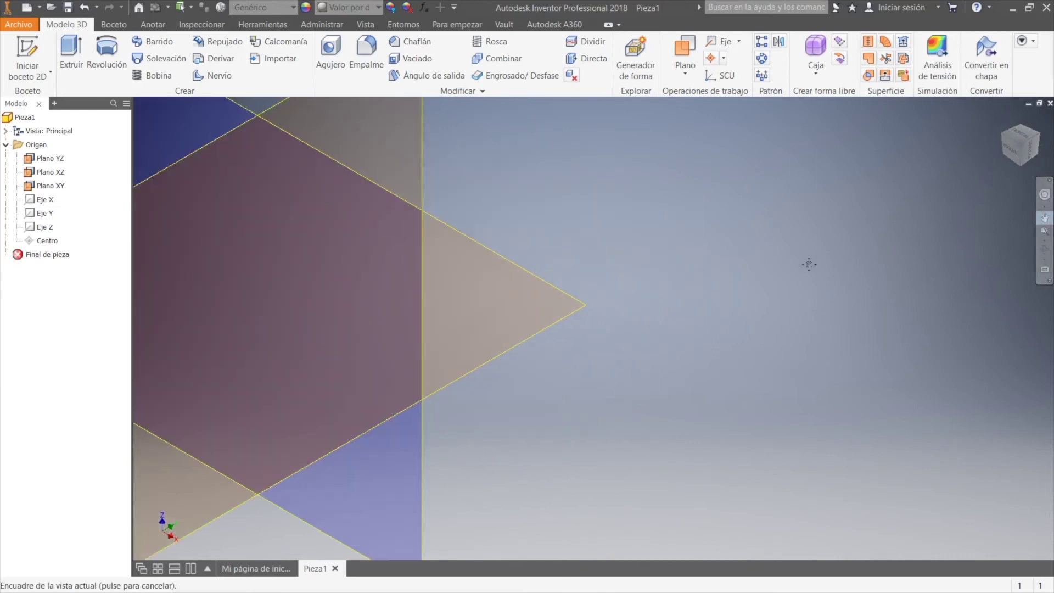
scroll(808, 264, up, 4)
scroll(456, 264, down, 5)
scroll(450, 263, up, 5)
scroll(535, 303, down, 4)
scroll(535, 303, up, 4)
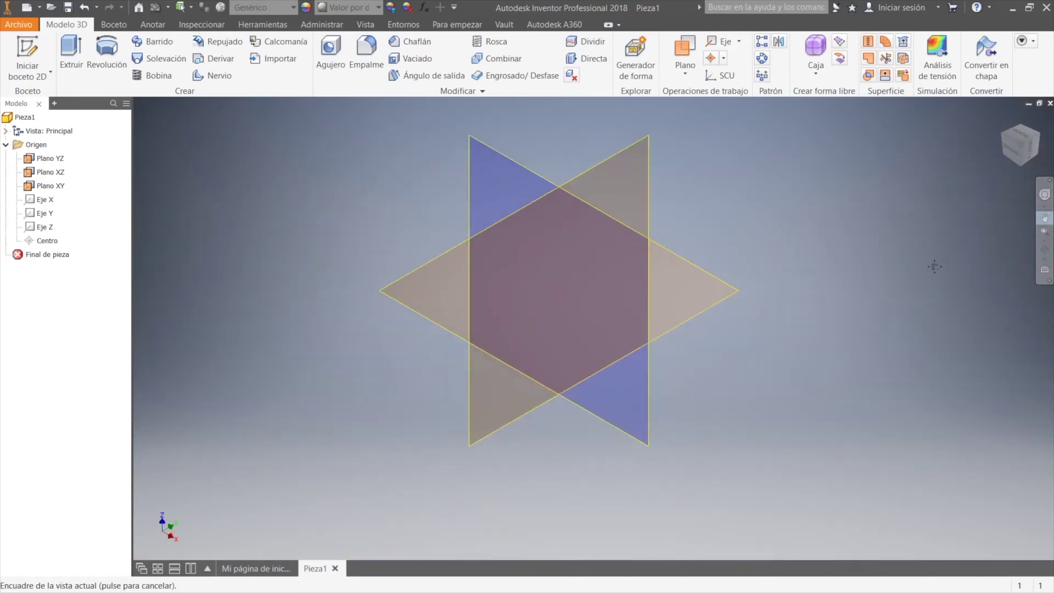
Step: Rotate the view around the origin planes with the Free Orbit tool
click(1044, 251)
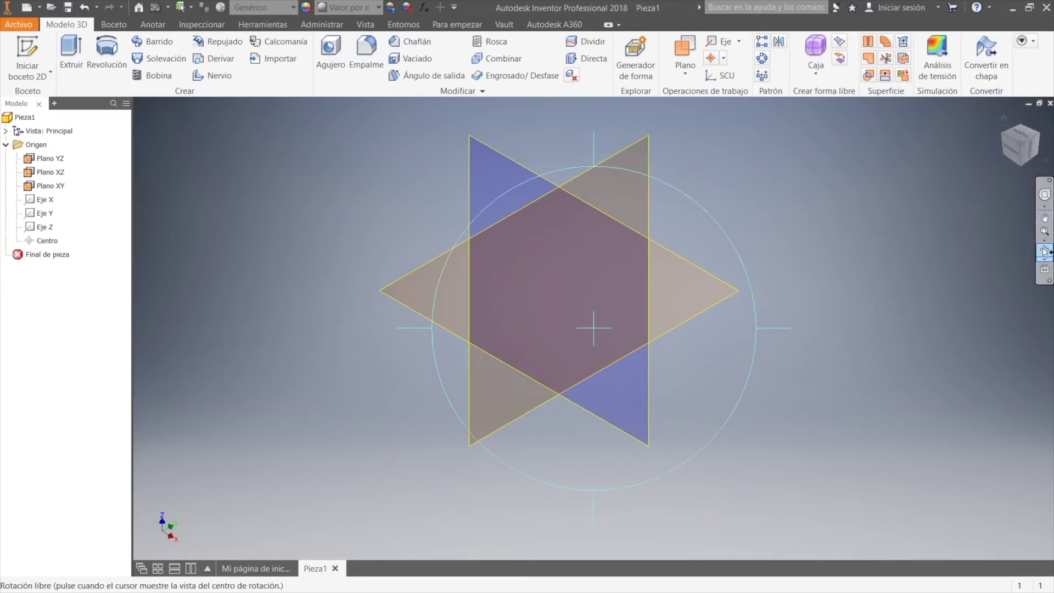
drag(651, 206, 720, 301)
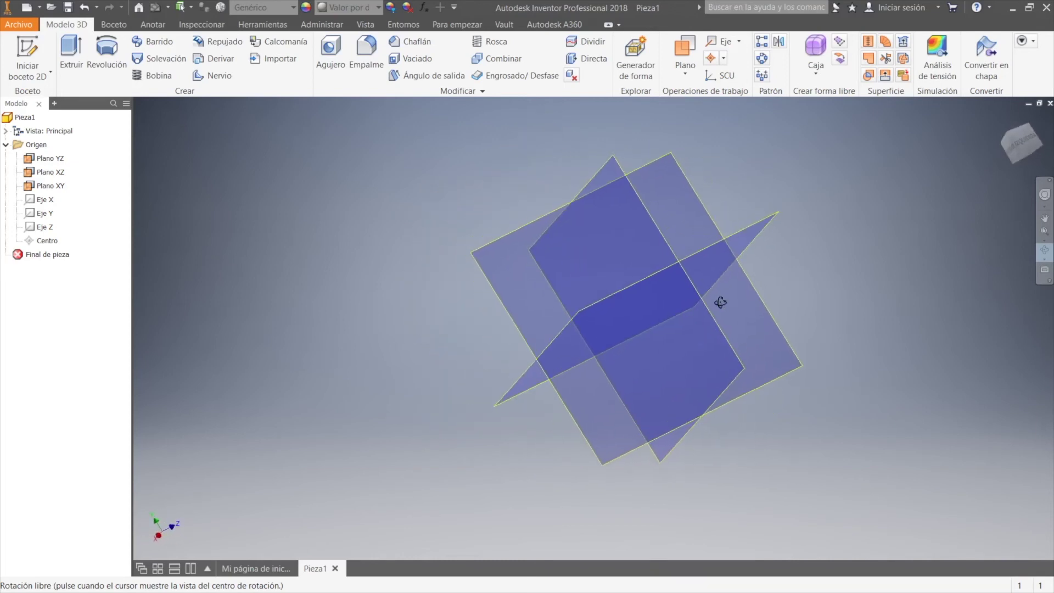
drag(664, 231, 680, 185)
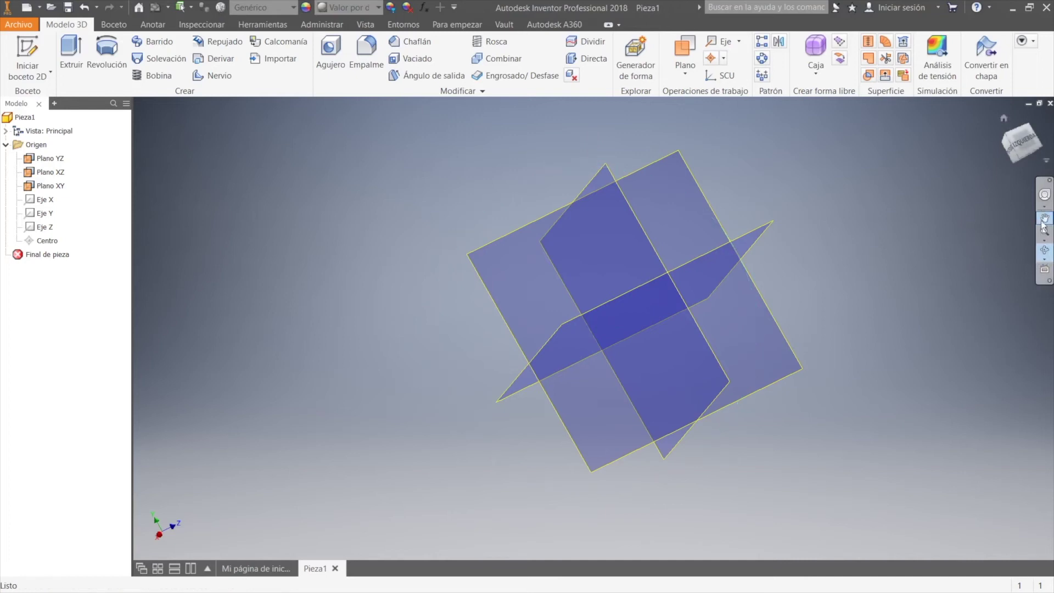
Step: Show the full navigation wheel, zoom in on the origin planes and dismiss the wheel
click(1045, 195)
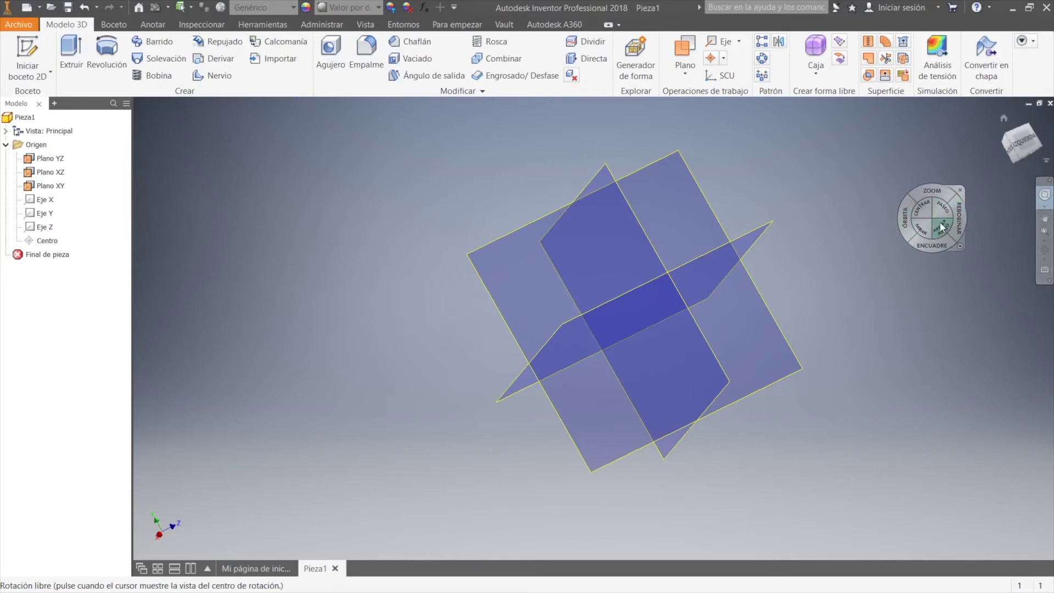
scroll(710, 292, up, 3)
key(Escape)
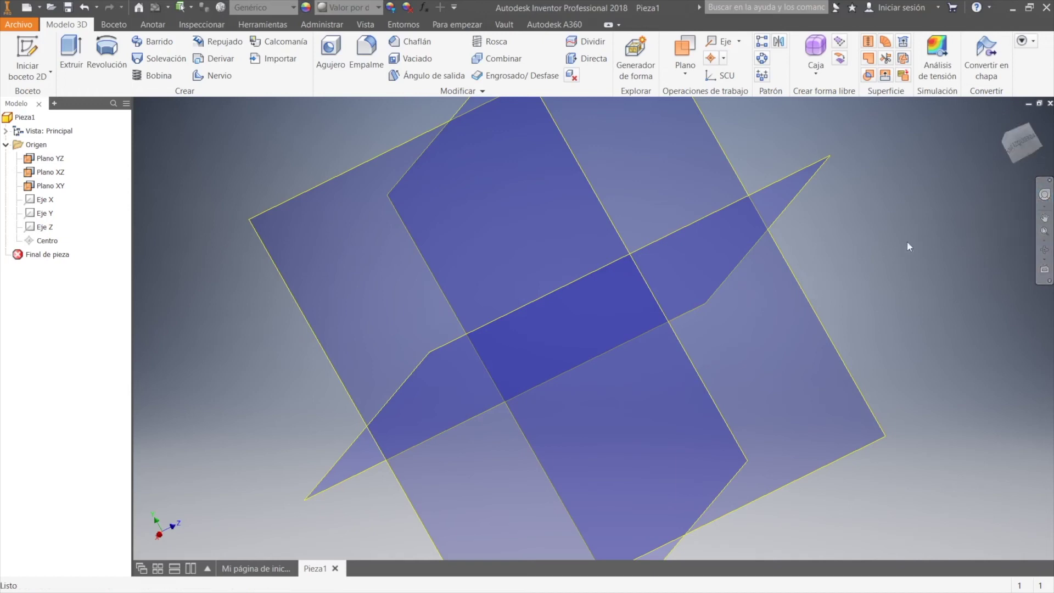
Step: Zoom out and orbit the view, and fit all three origin planes in the graphics window with Zoom All
scroll(900, 245, down, 5)
scroll(898, 247, down, 2)
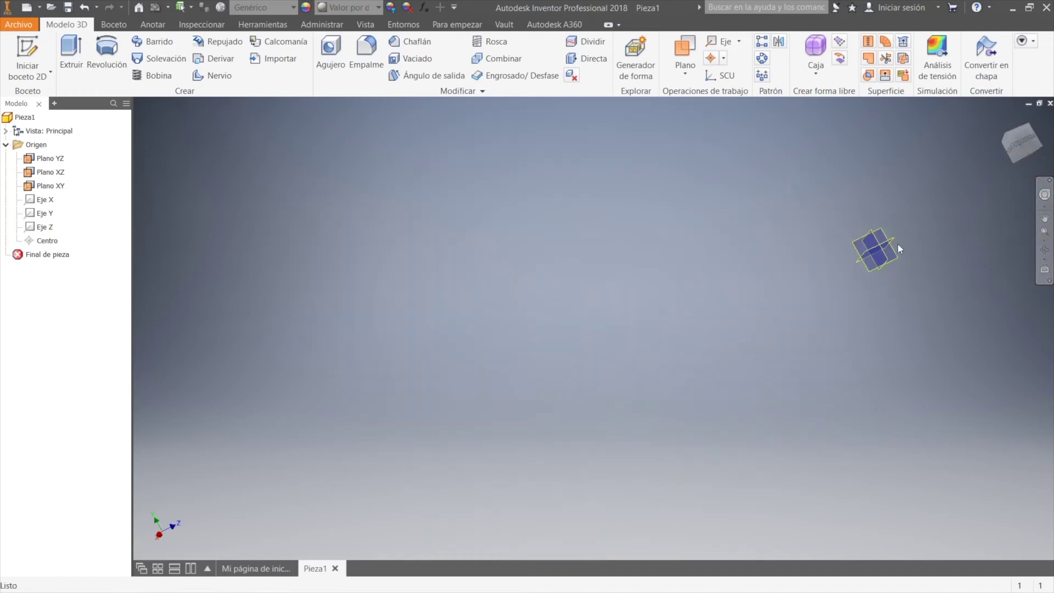
shift+middle_drag(854, 272, 748, 210)
key(Escape)
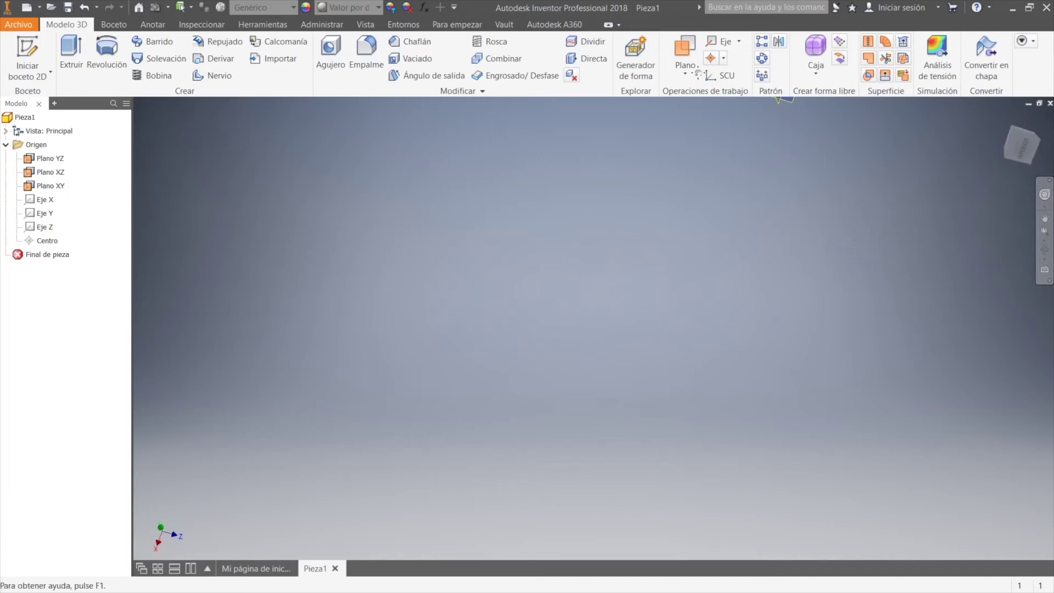
click(1044, 235)
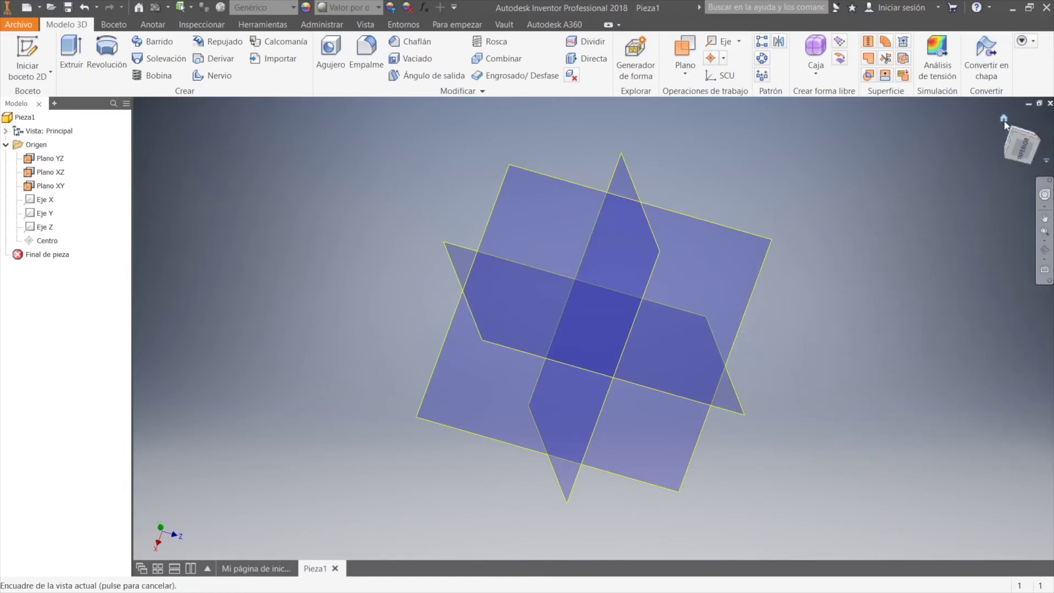
Step: Restore the home view and step through the ViewCube faces to finish on the front view (FRONTAL) of the origin planes
click(1005, 119)
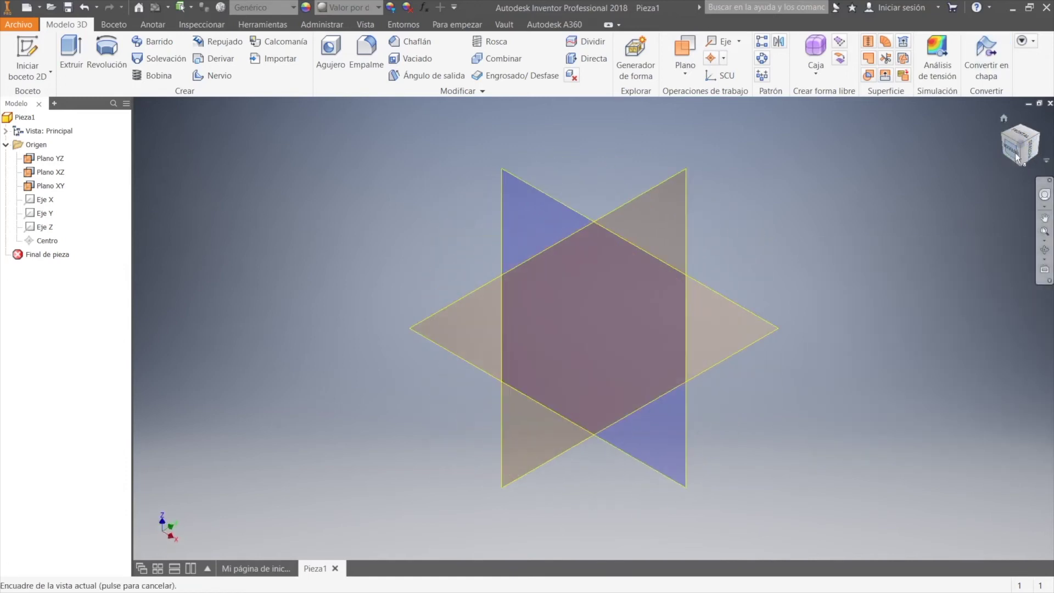
click(1014, 152)
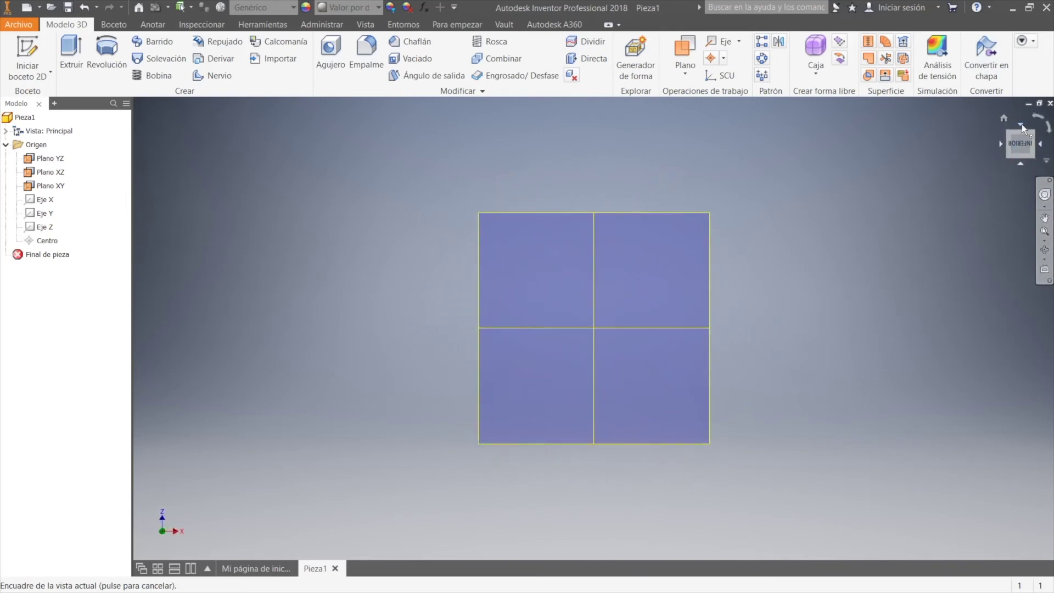
click(1022, 124)
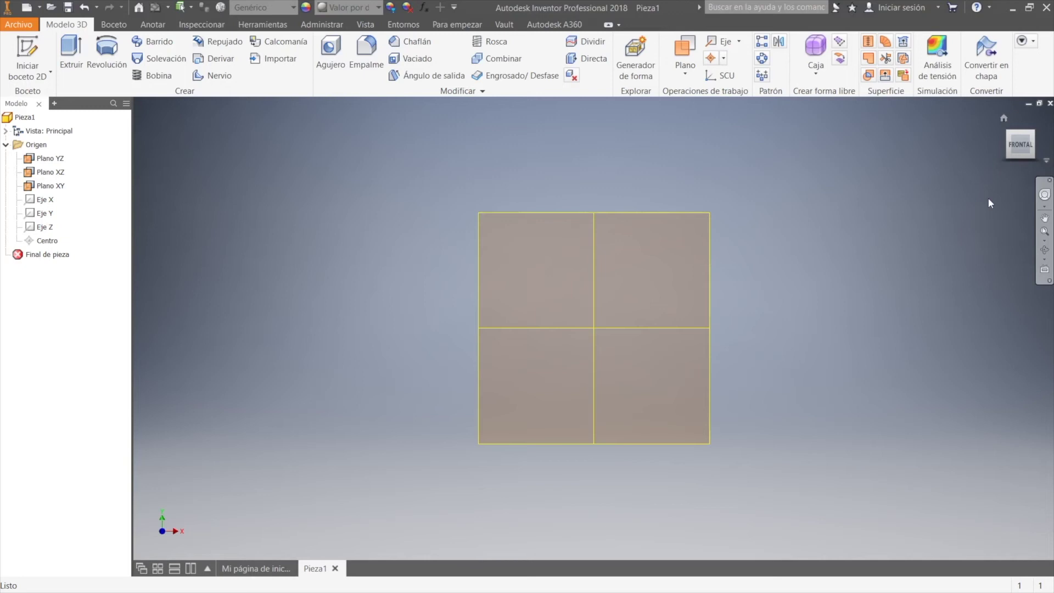
Step: Examine the options available for the YZ plane and the command sets for viewing, 3D modelling and 2D sketching, and clear the plane selection
right_click(52, 161)
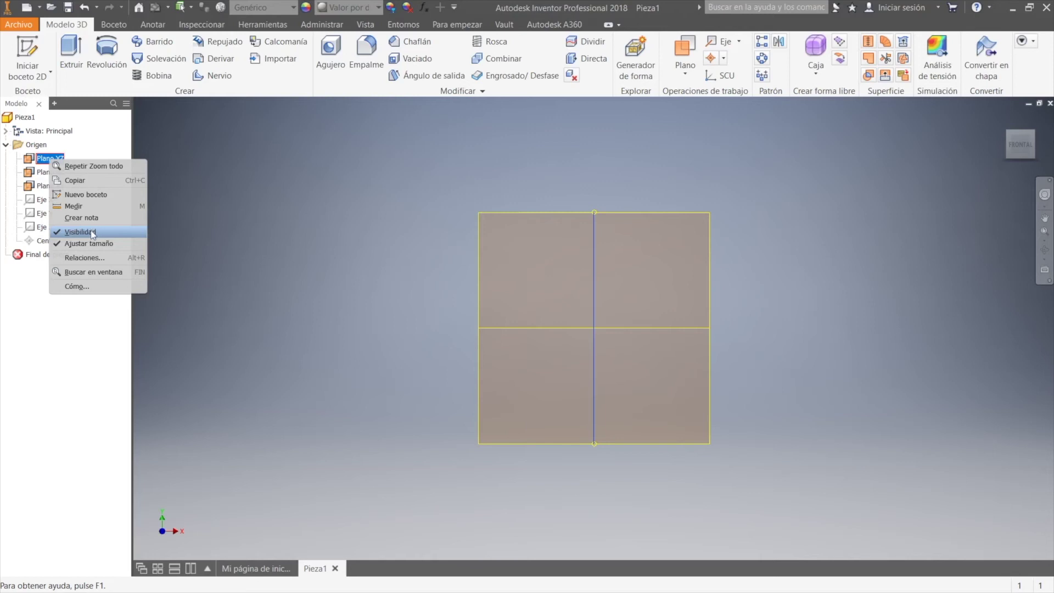
click(315, 231)
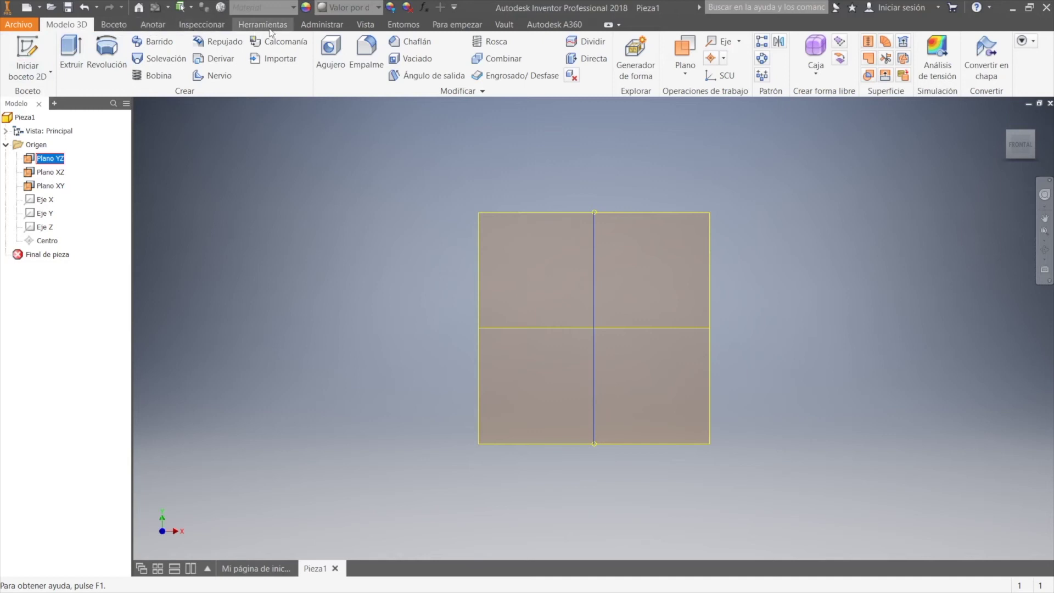
click(366, 25)
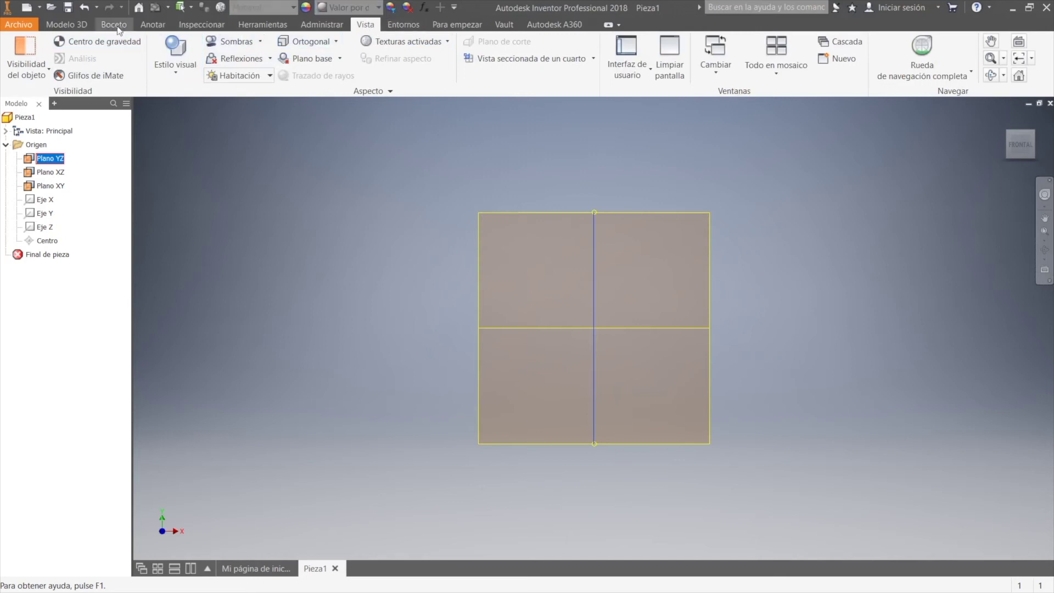
click(74, 27)
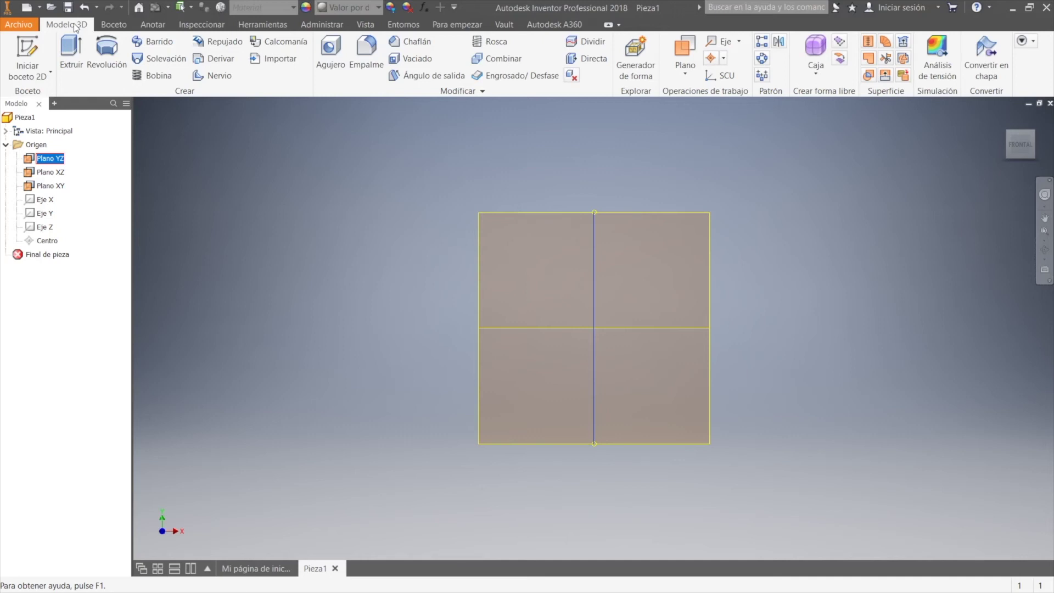
click(30, 51)
click(114, 26)
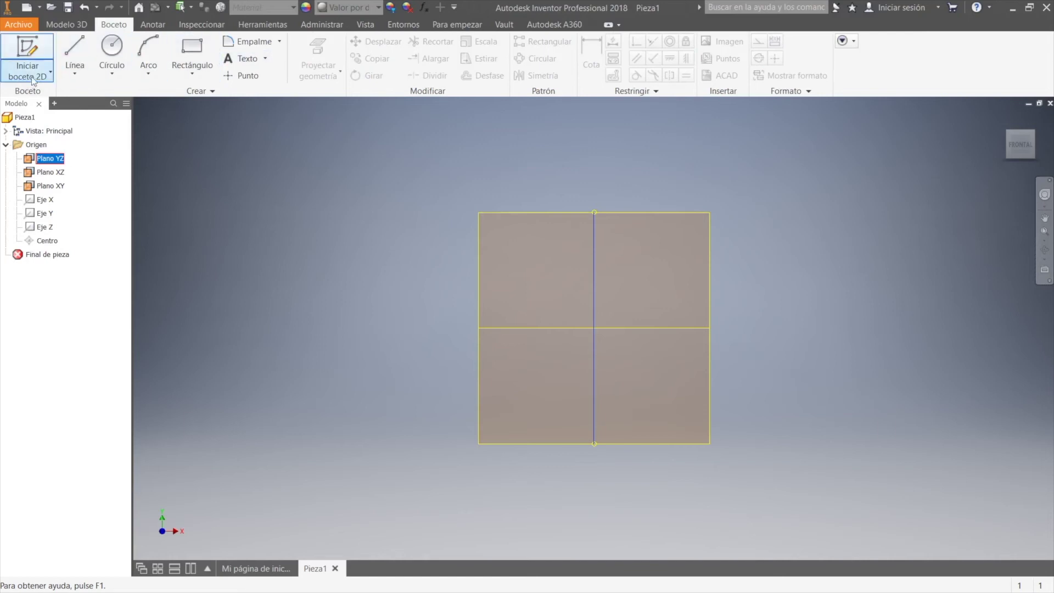
click(66, 24)
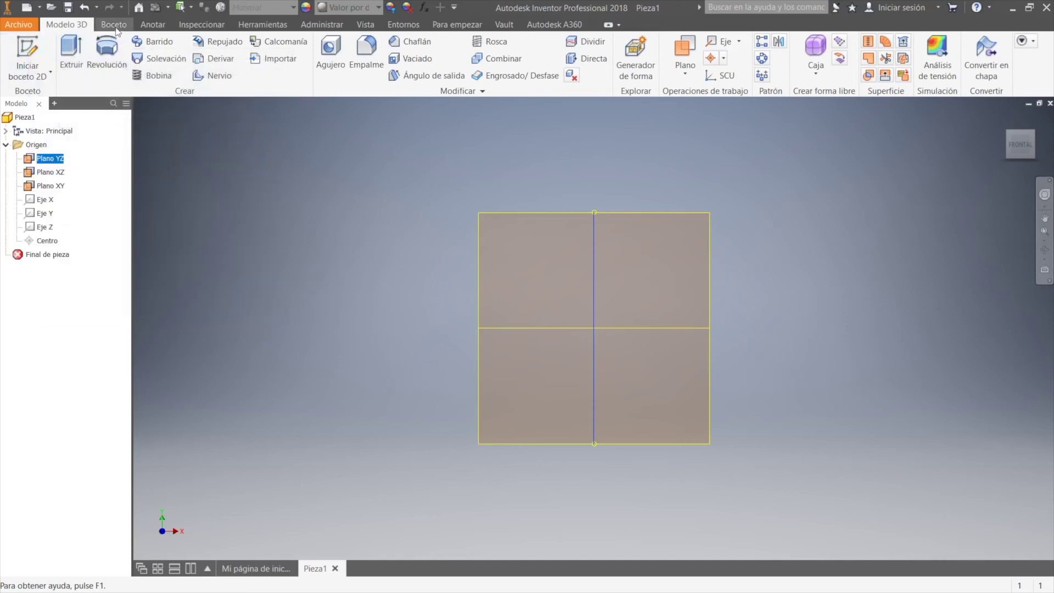
click(114, 25)
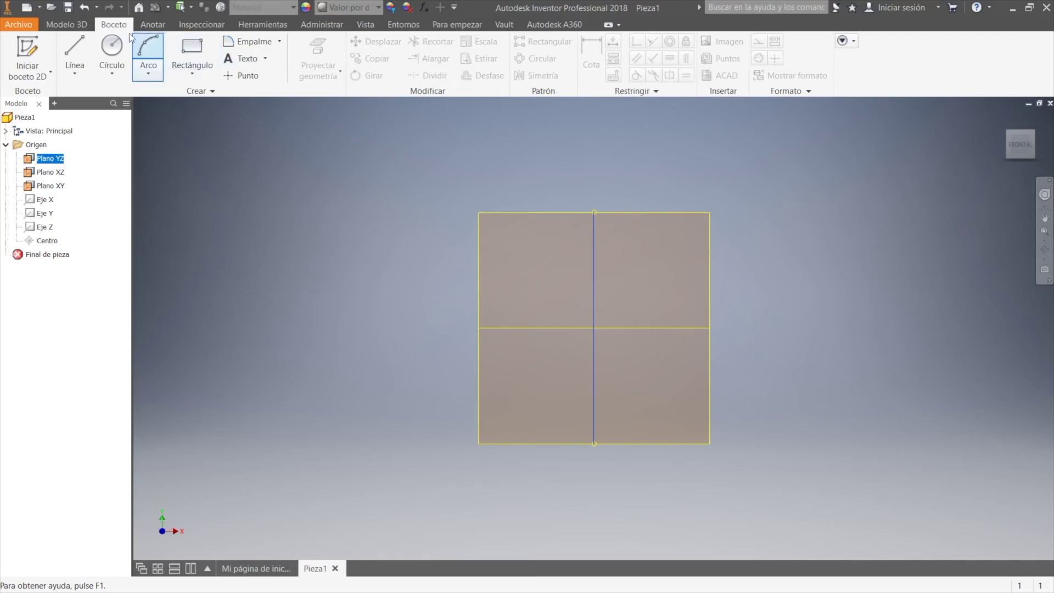
click(81, 26)
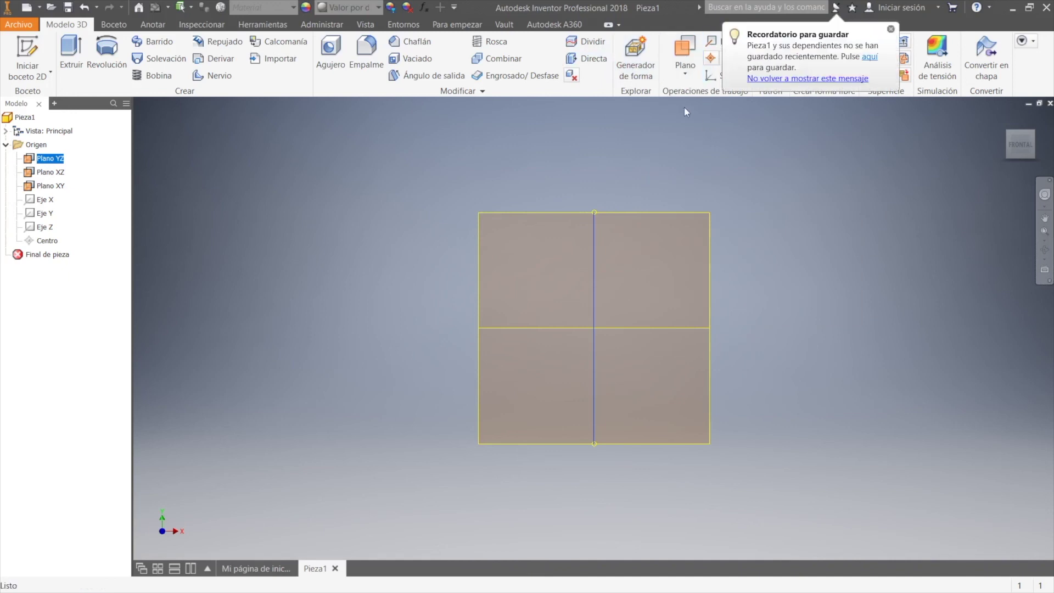
click(819, 136)
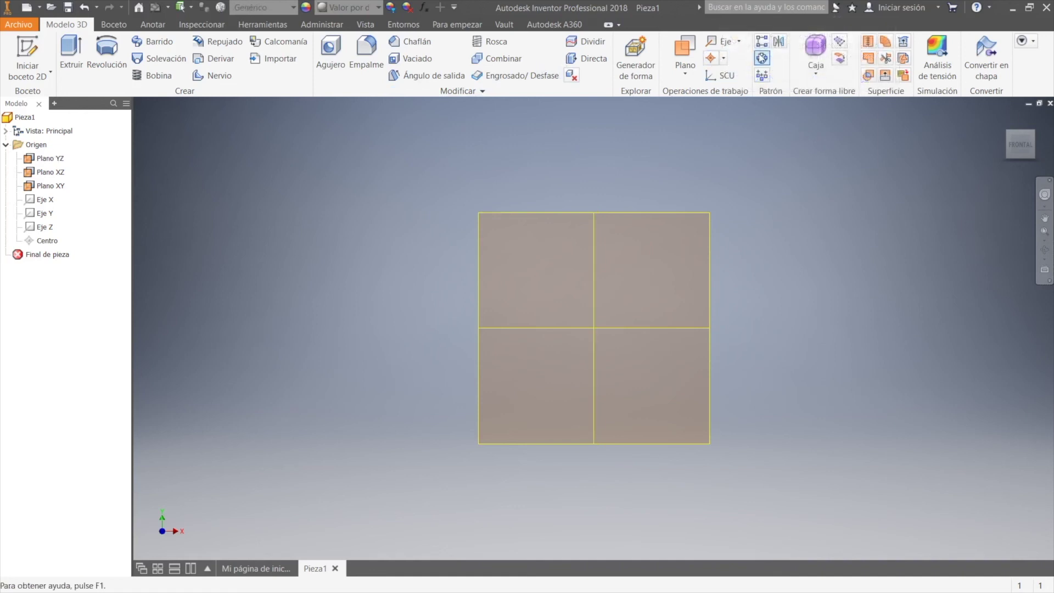